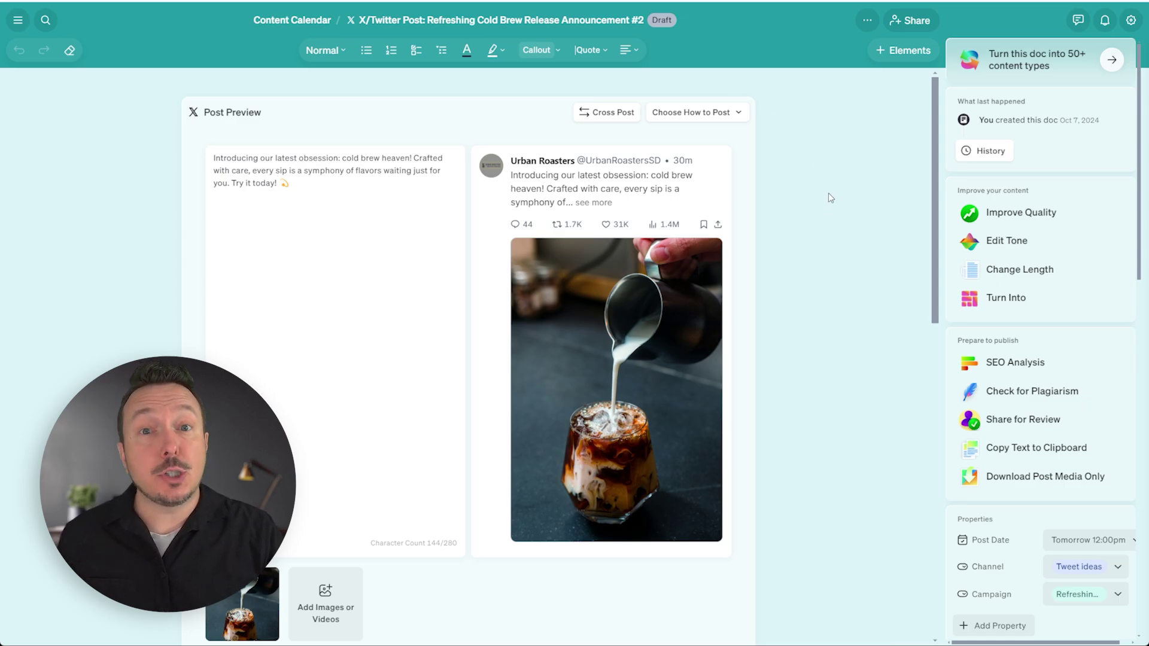
Set the cold brew X post to auto-post on Fri, Oct 11 at 12:00pm PDT
{"action": "left_click", "coordinate": [686, 114]}
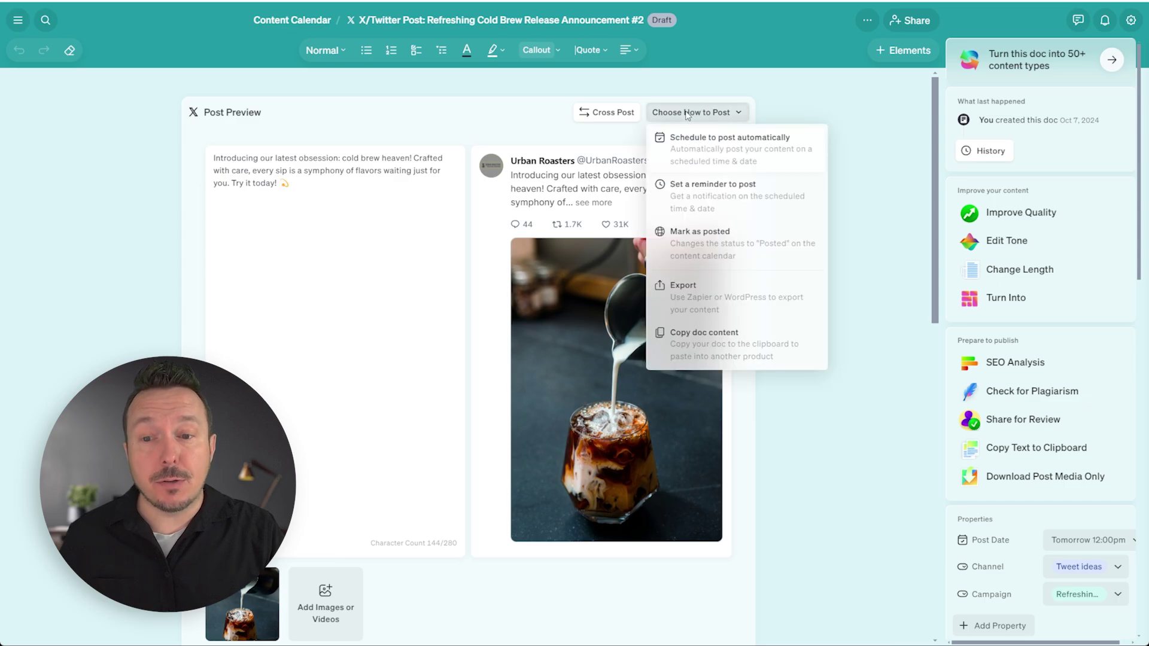
{"action": "left_click", "coordinate": [687, 151]}
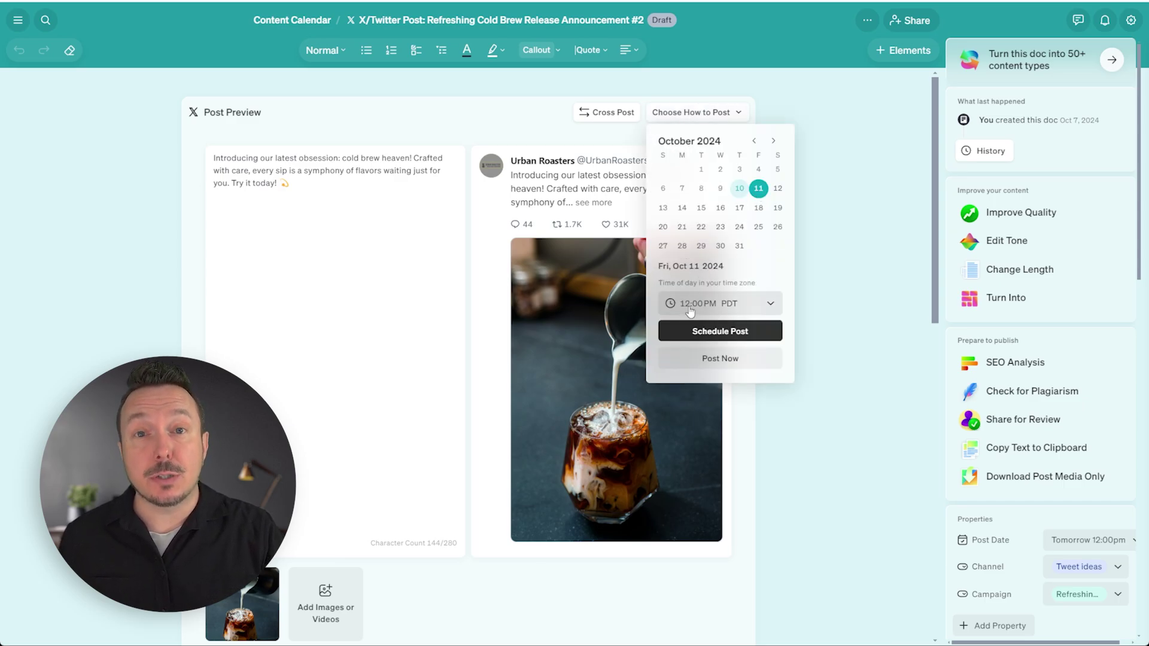
{"action": "left_click", "coordinate": [707, 337]}
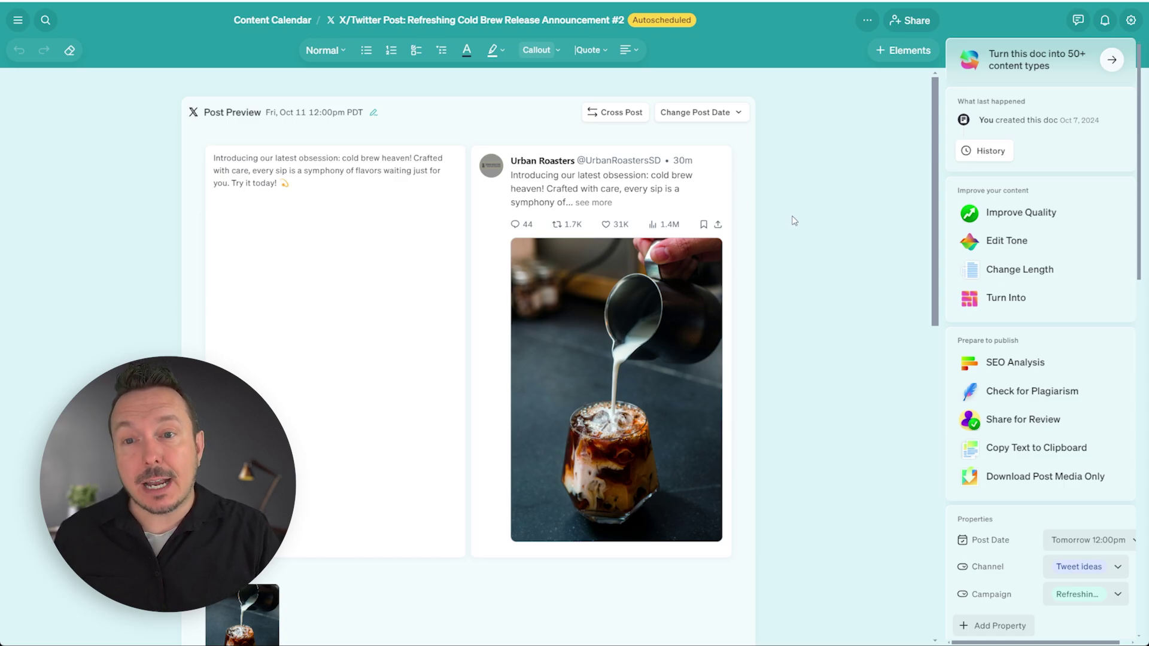
Cancel the post's automatic posting and choose a reminder instead
{"action": "left_click", "coordinate": [697, 112]}
{"action": "left_click", "coordinate": [712, 159]}
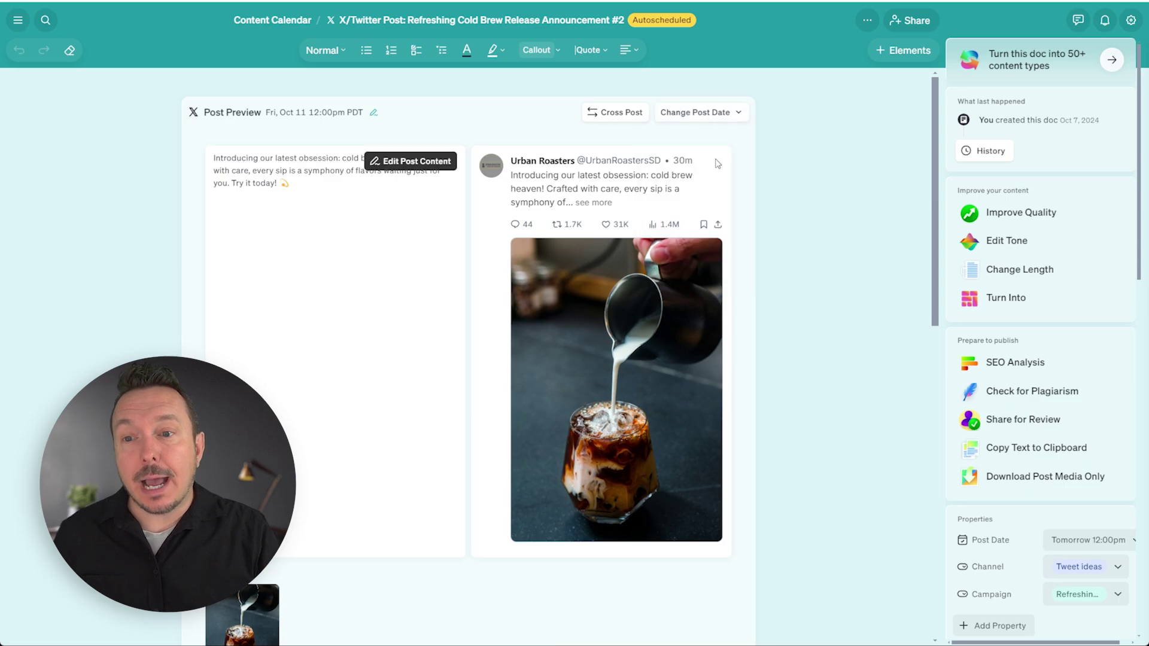
{"action": "left_click", "coordinate": [737, 117]}
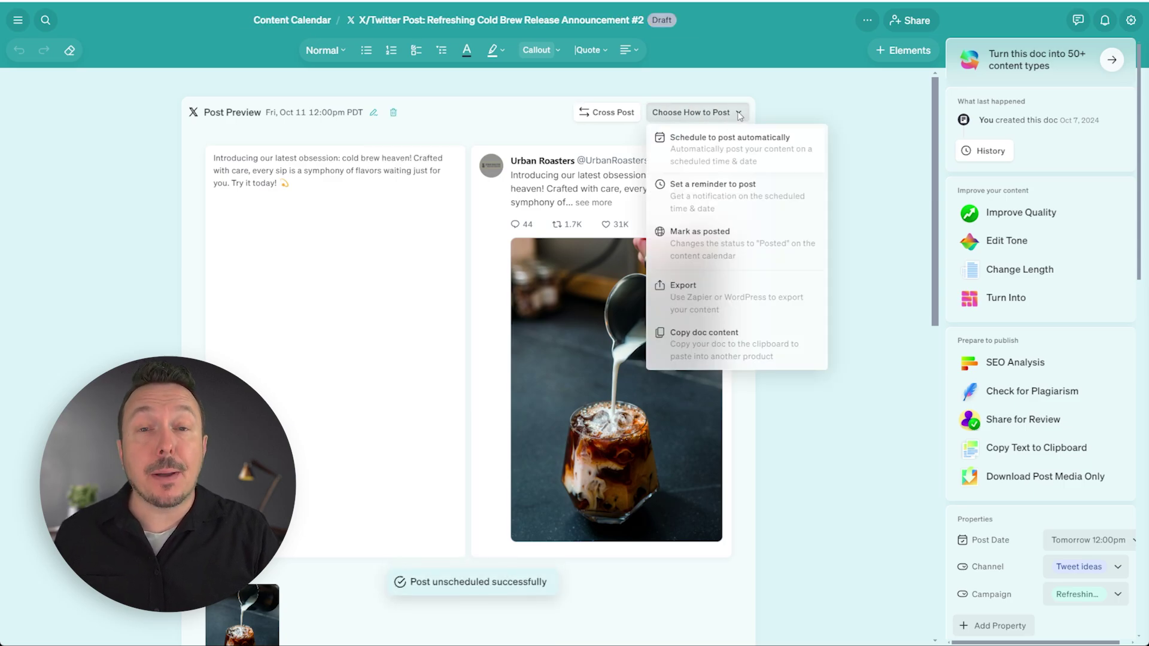
{"action": "left_click", "coordinate": [702, 197]}
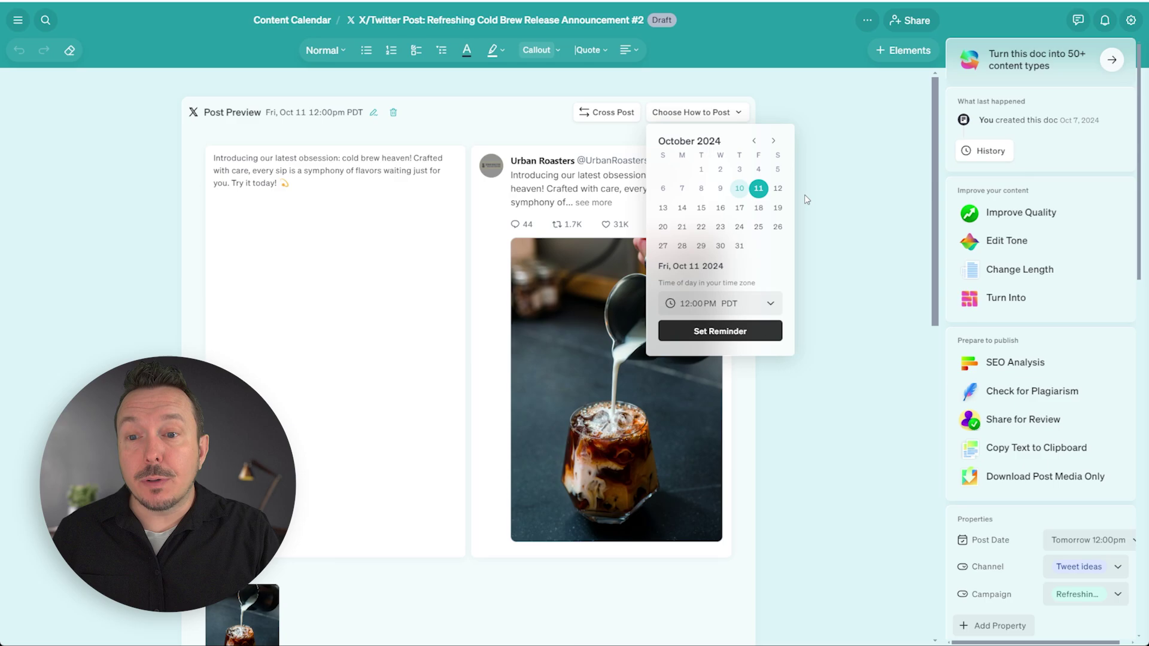
Set the reminder for Thu, Oct 10 at 5:00pm PDT
{"action": "left_click", "coordinate": [740, 189]}
{"action": "left_click", "coordinate": [769, 305]}
{"action": "left_click", "coordinate": [676, 427]}
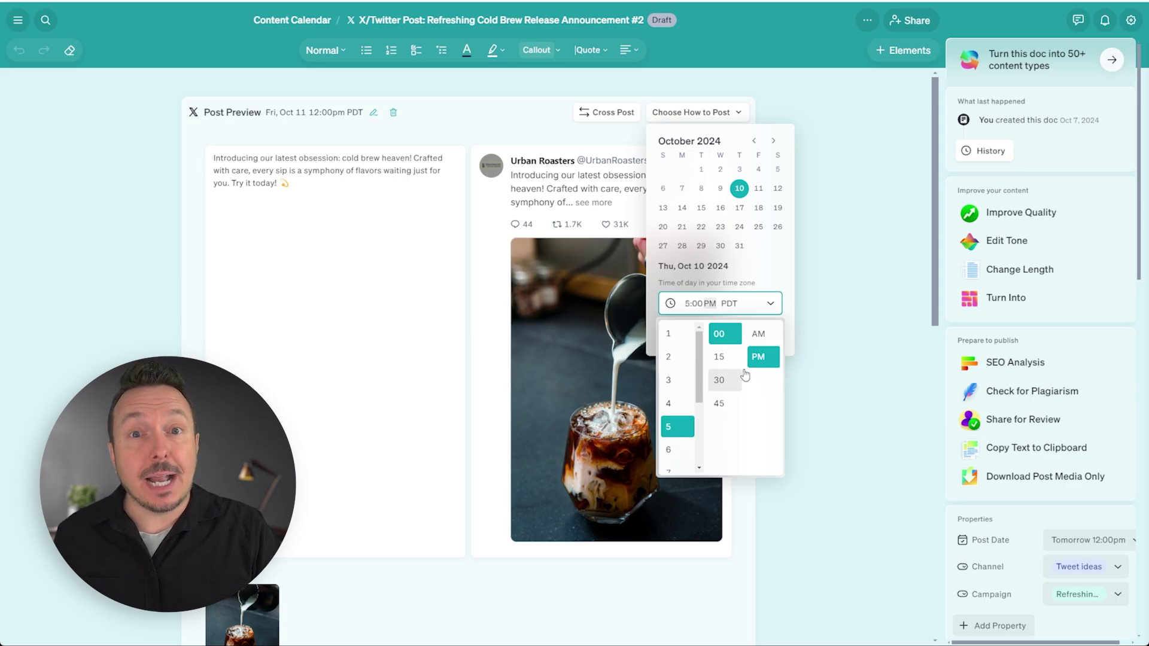
{"action": "left_click", "coordinate": [783, 268]}
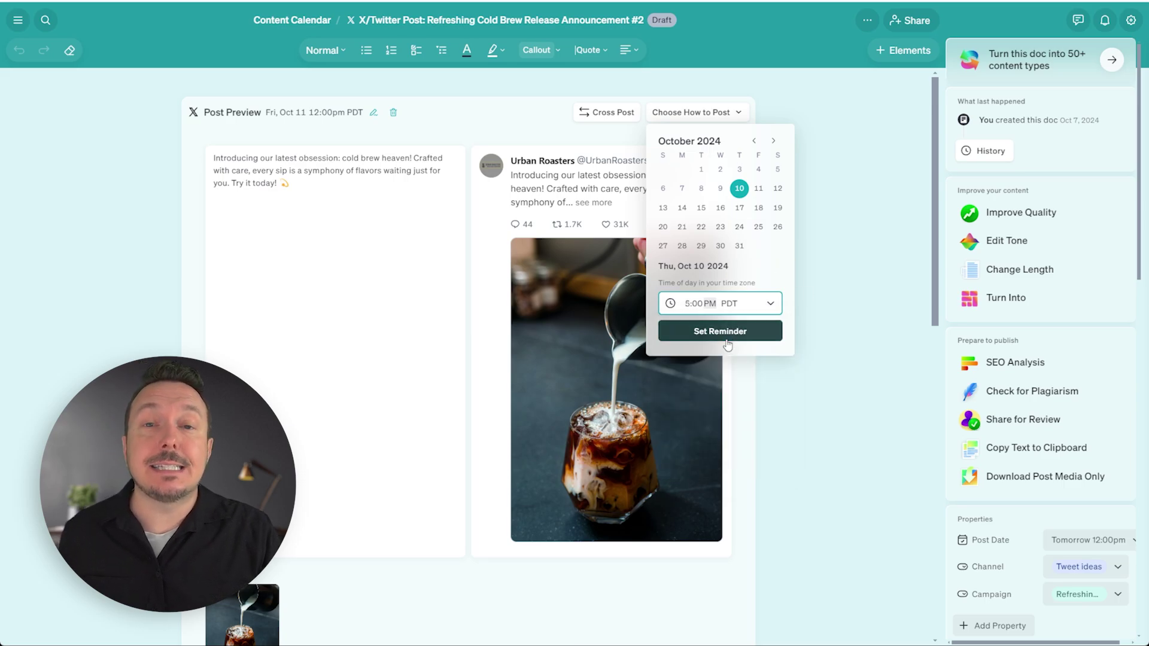
{"action": "left_click", "coordinate": [780, 334]}
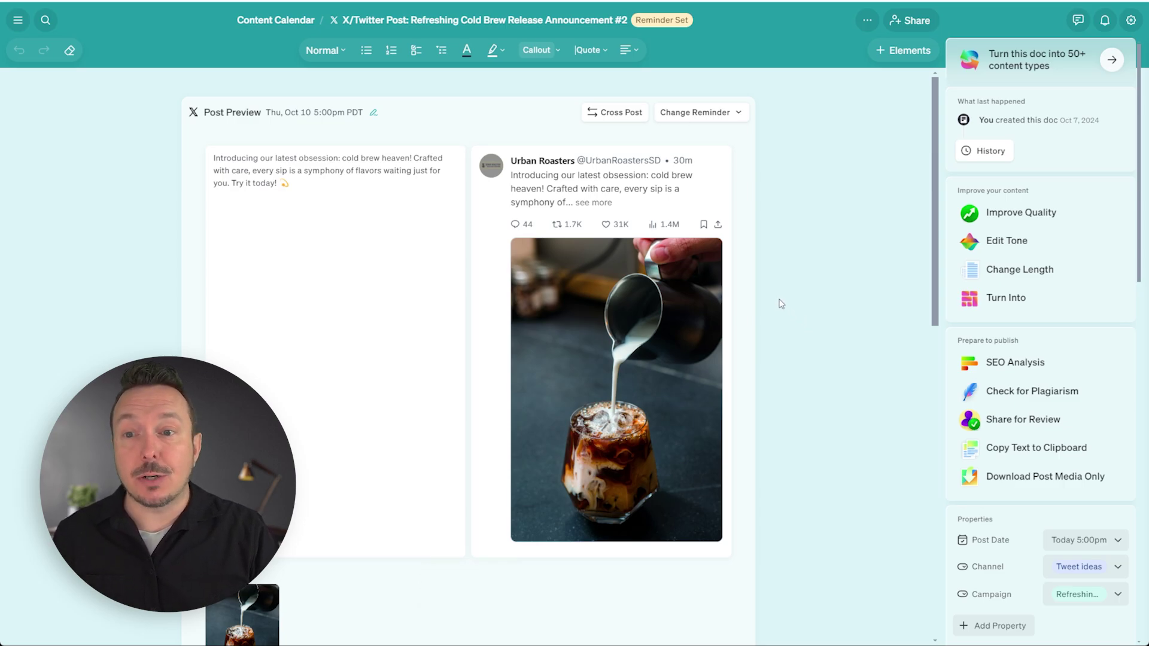
Remove the Oct 10 reminder and confirm Post Now to publish the cold brew post to X
{"action": "left_click", "coordinate": [727, 111]}
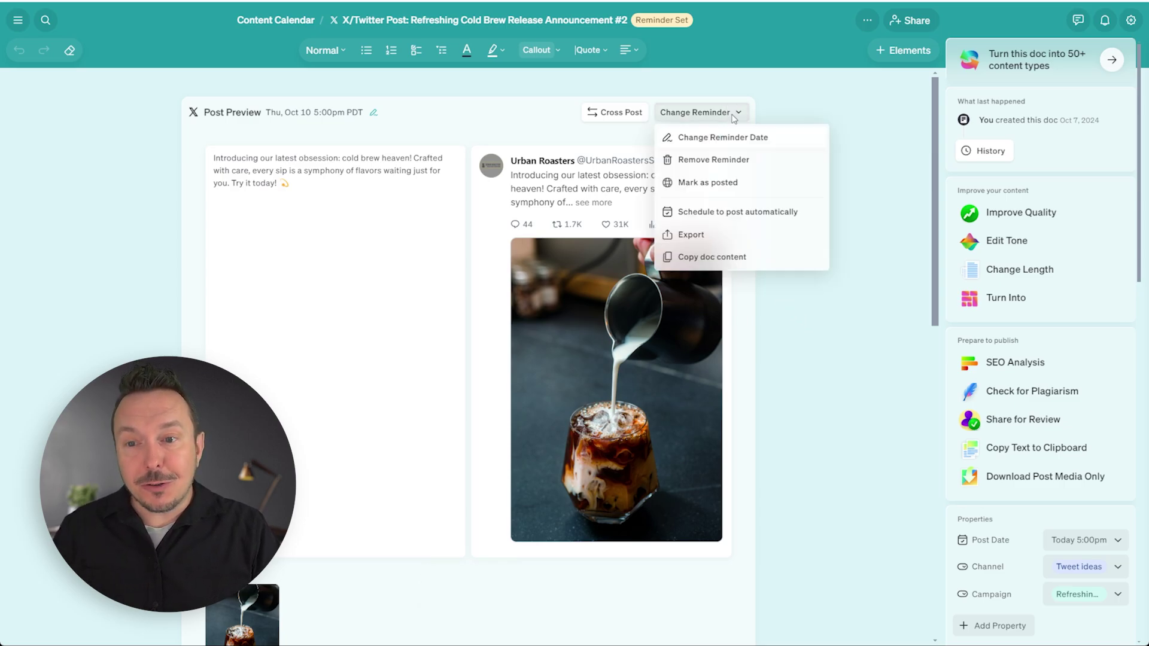
{"action": "left_click", "coordinate": [729, 160]}
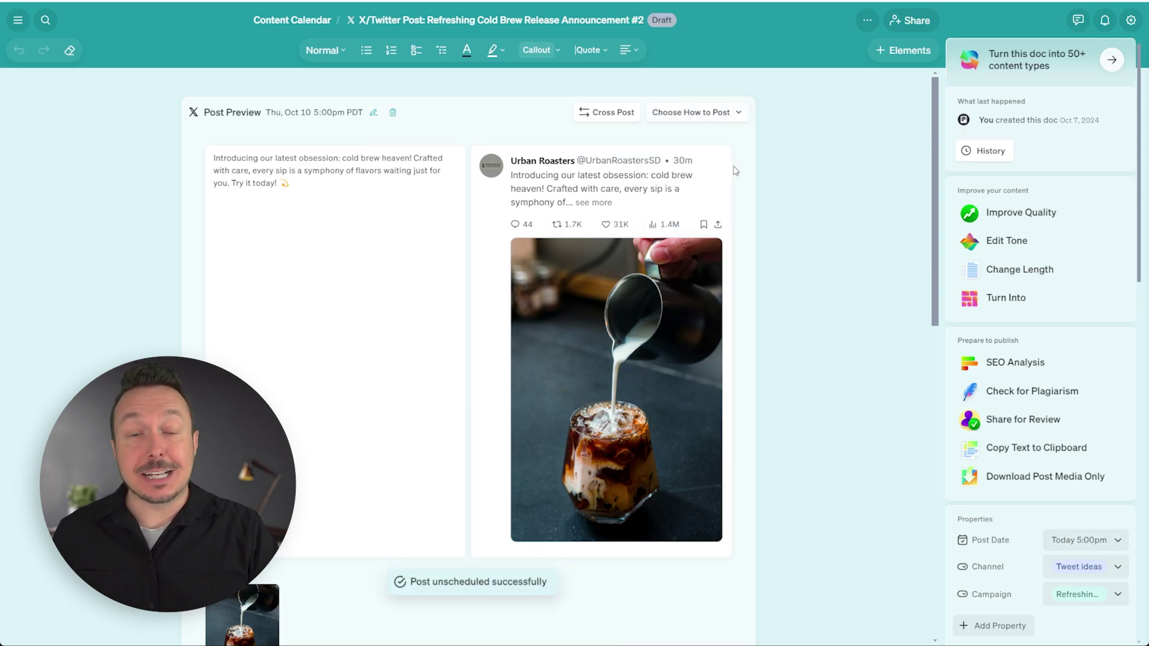
{"action": "left_click", "coordinate": [708, 116]}
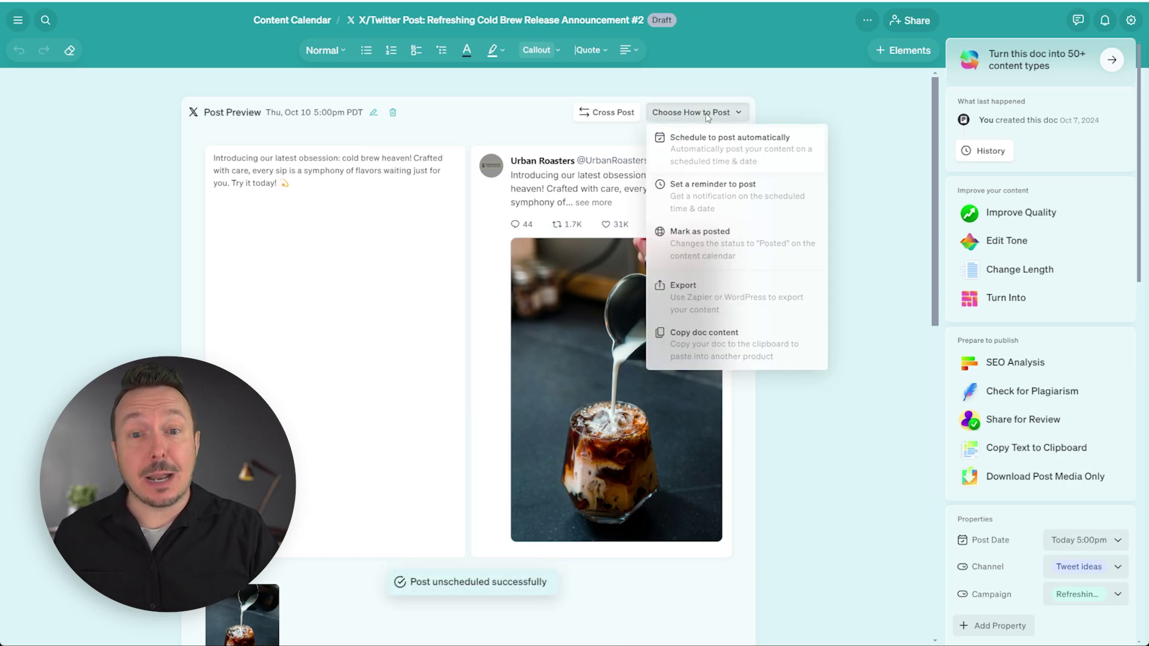
{"action": "left_click", "coordinate": [703, 149]}
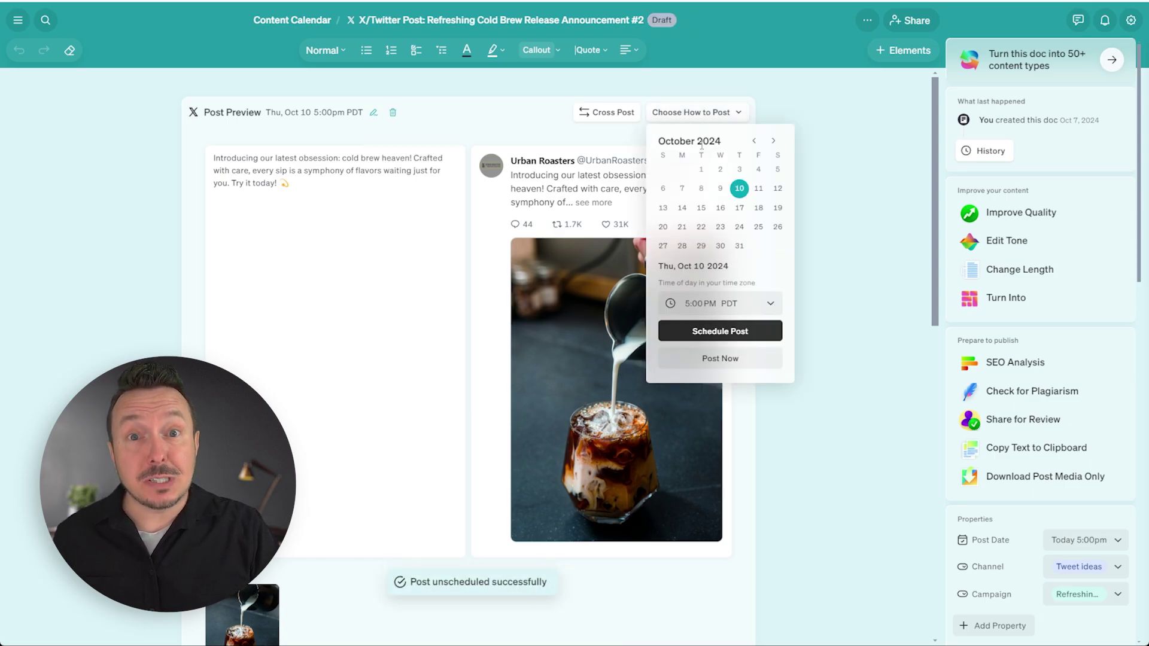
{"action": "left_click", "coordinate": [704, 359]}
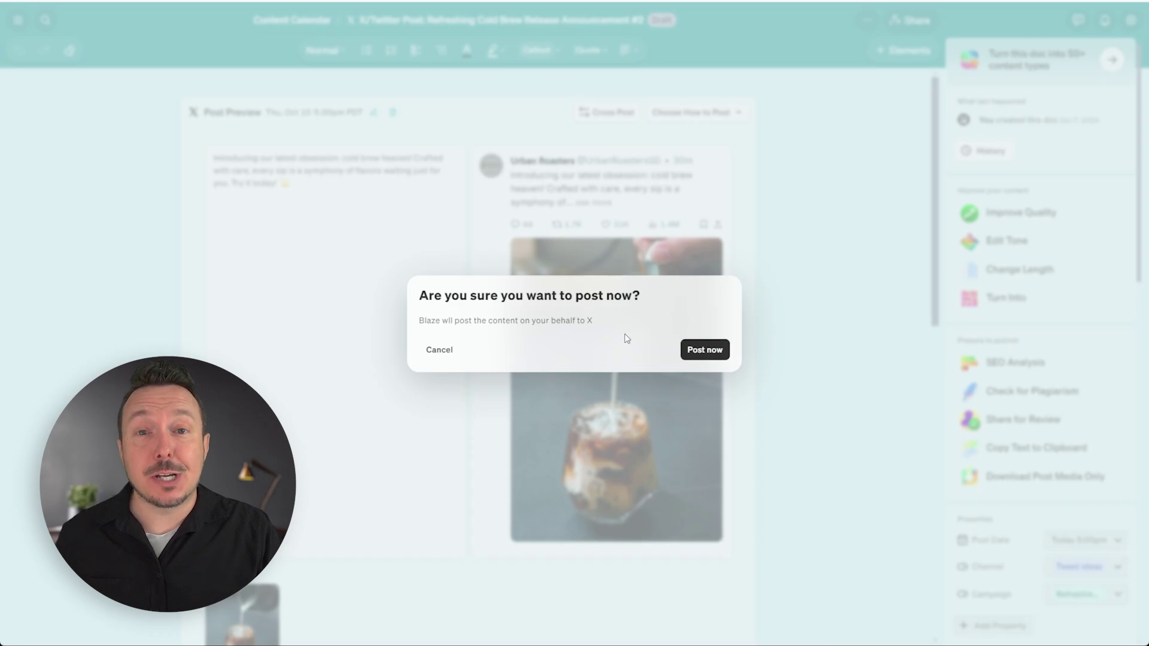
{"action": "left_click", "coordinate": [120, 128]}
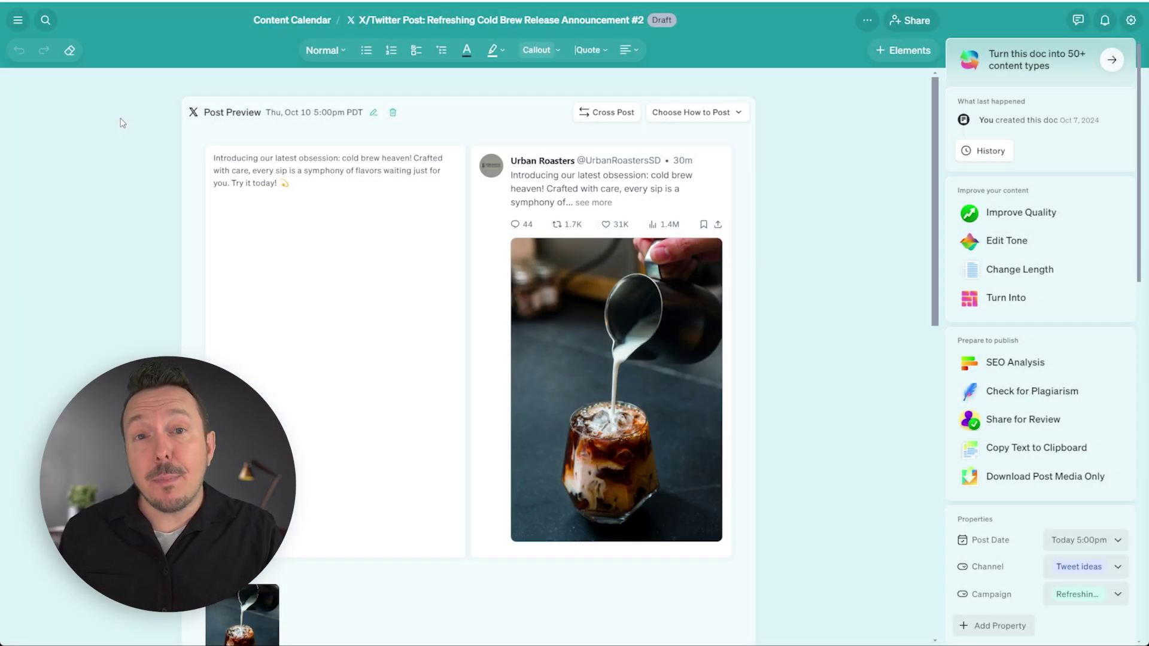
Go through the sidebar to the Content Calendar project, dismissing the Create New dialog
{"action": "left_click", "coordinate": [18, 20]}
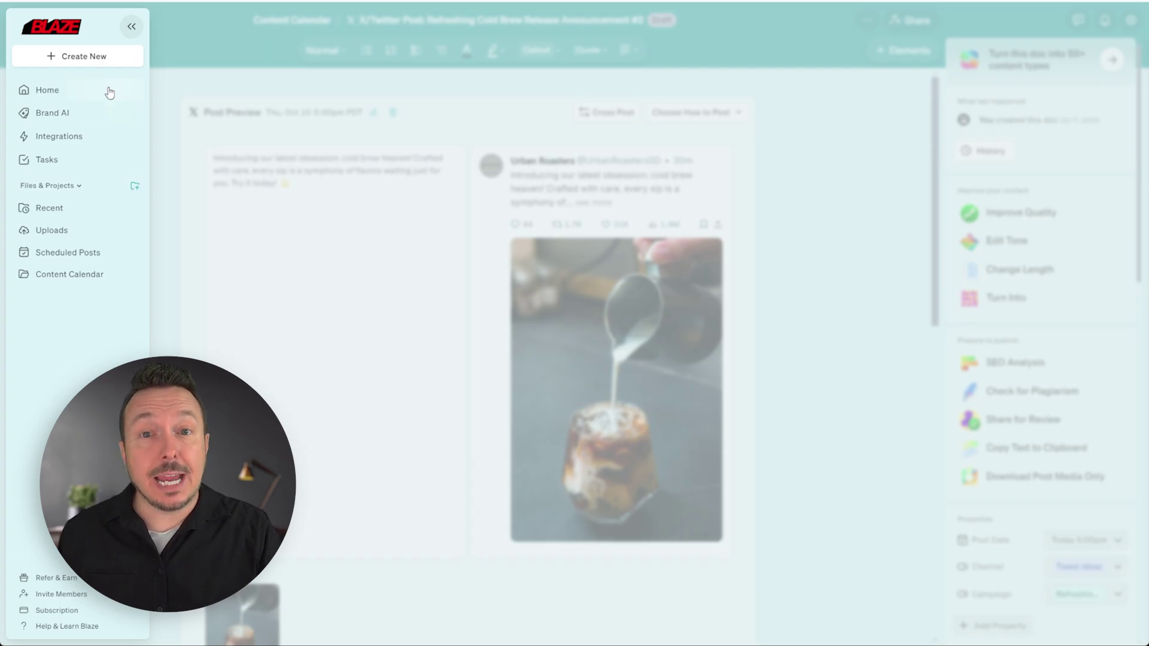
{"action": "left_click", "coordinate": [95, 55]}
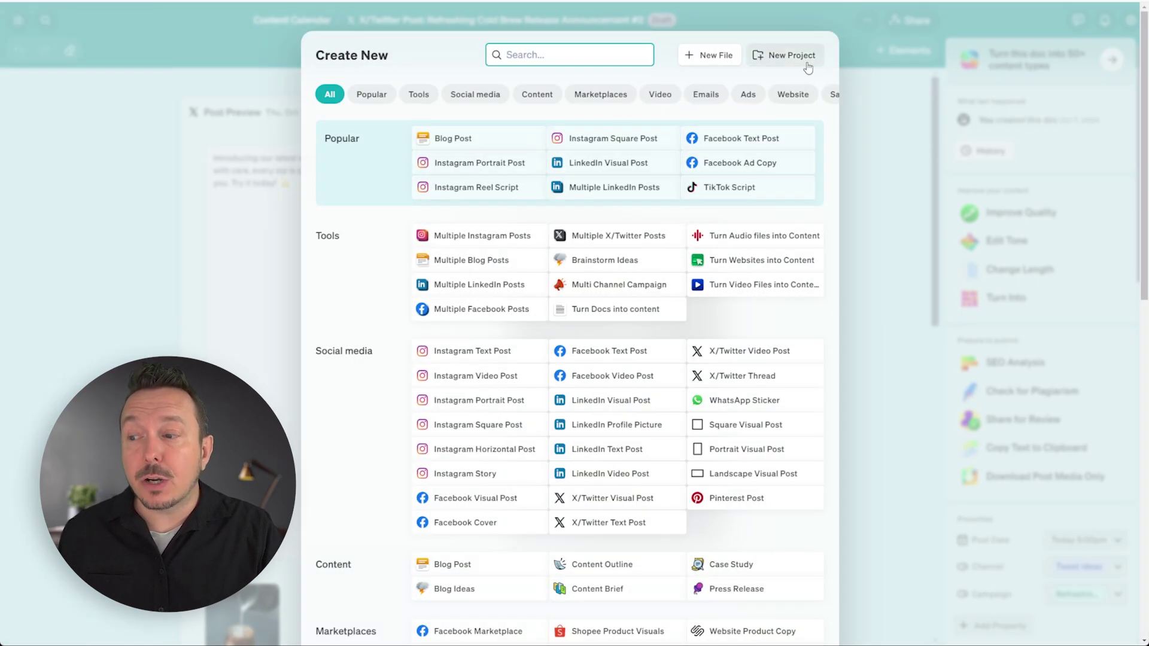
{"action": "left_click", "coordinate": [71, 150]}
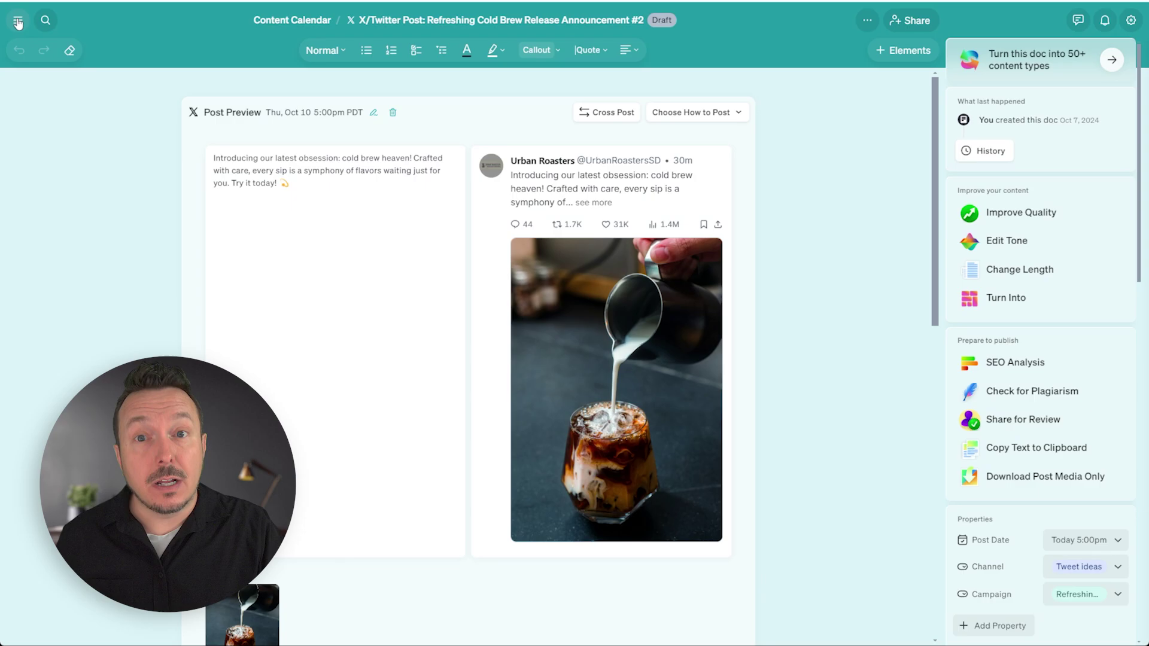
{"action": "mouse_move", "coordinate": [71, 155]}
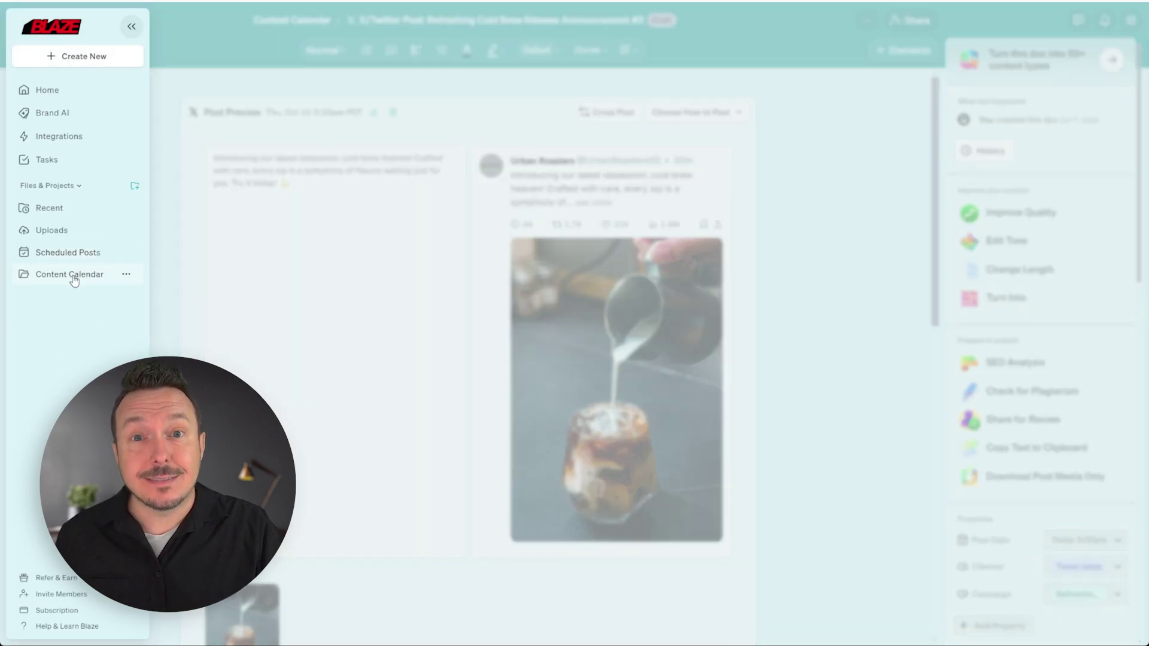
{"action": "left_click", "coordinate": [73, 278]}
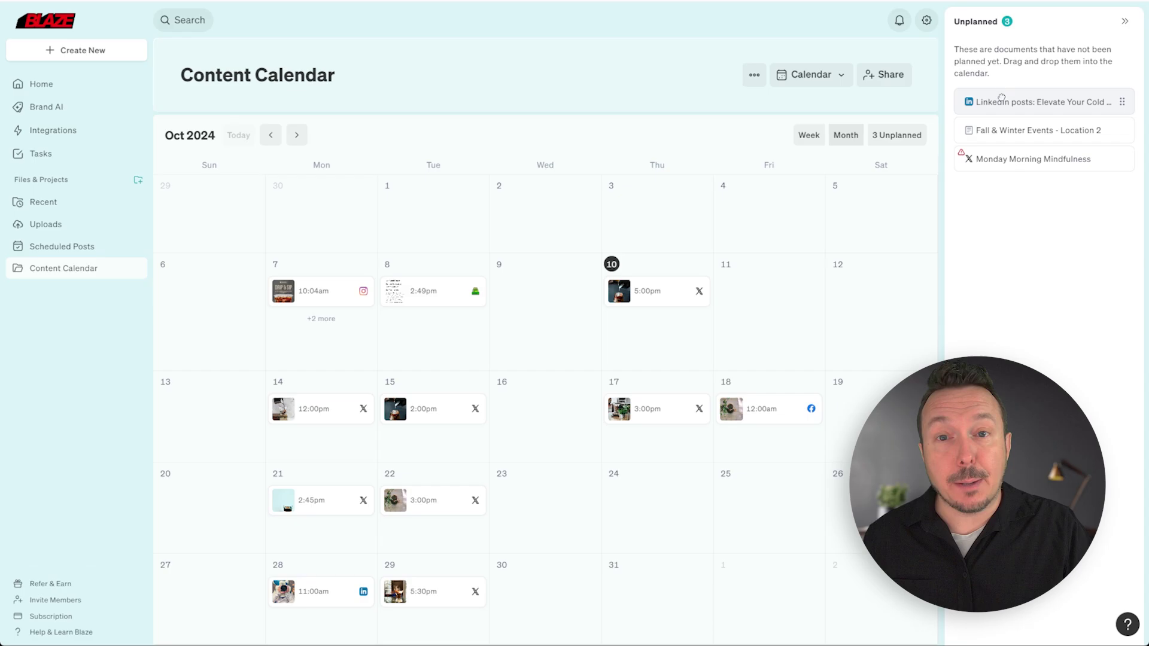
Drag the unplanned LinkedIn cold brew post onto Oct 11 and auto-schedule it for 12:00pm
{"action": "left_click_drag", "start_coordinate": [1001, 98], "coordinate": [755, 304]}
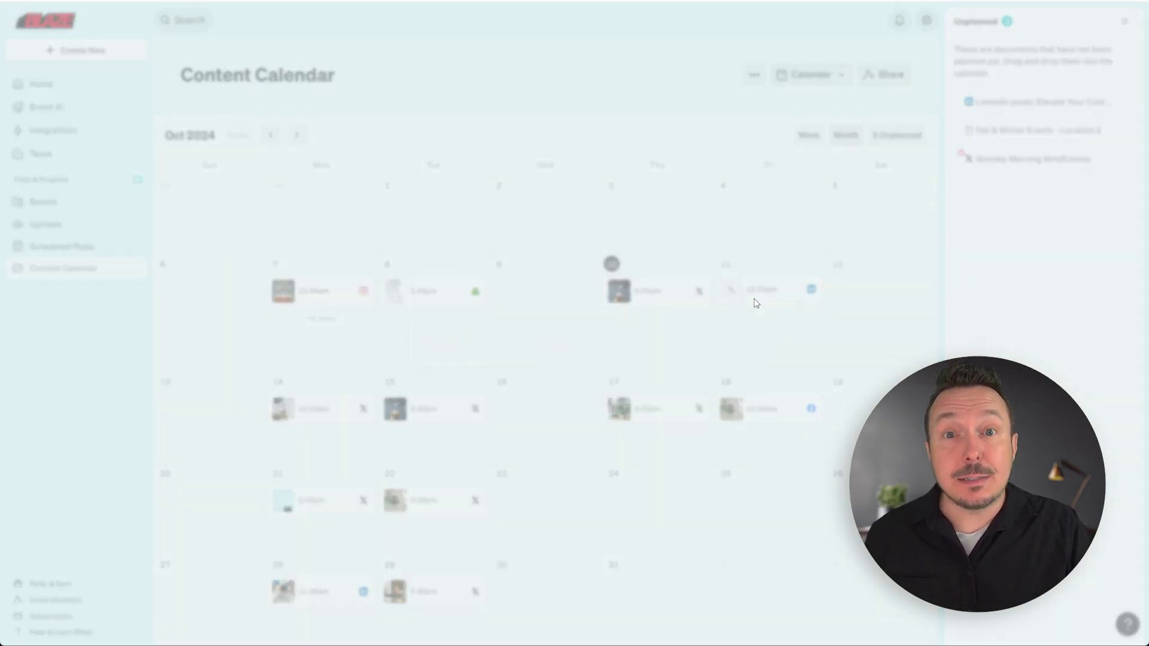
{"action": "left_click", "coordinate": [625, 346]}
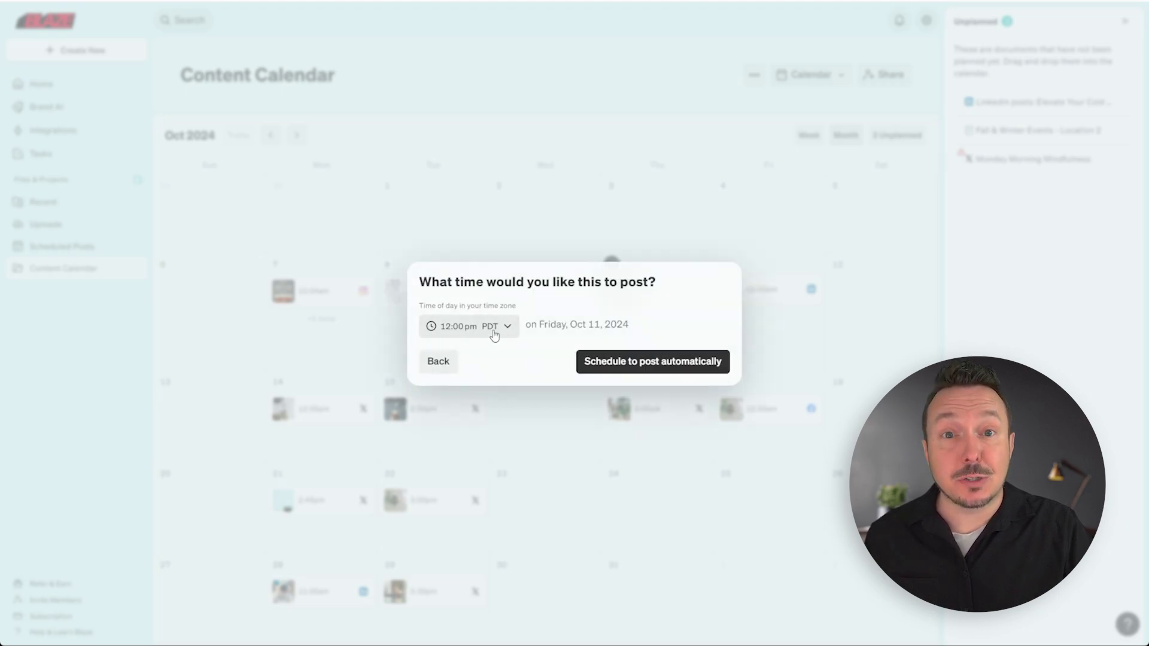
{"action": "left_click", "coordinate": [640, 371]}
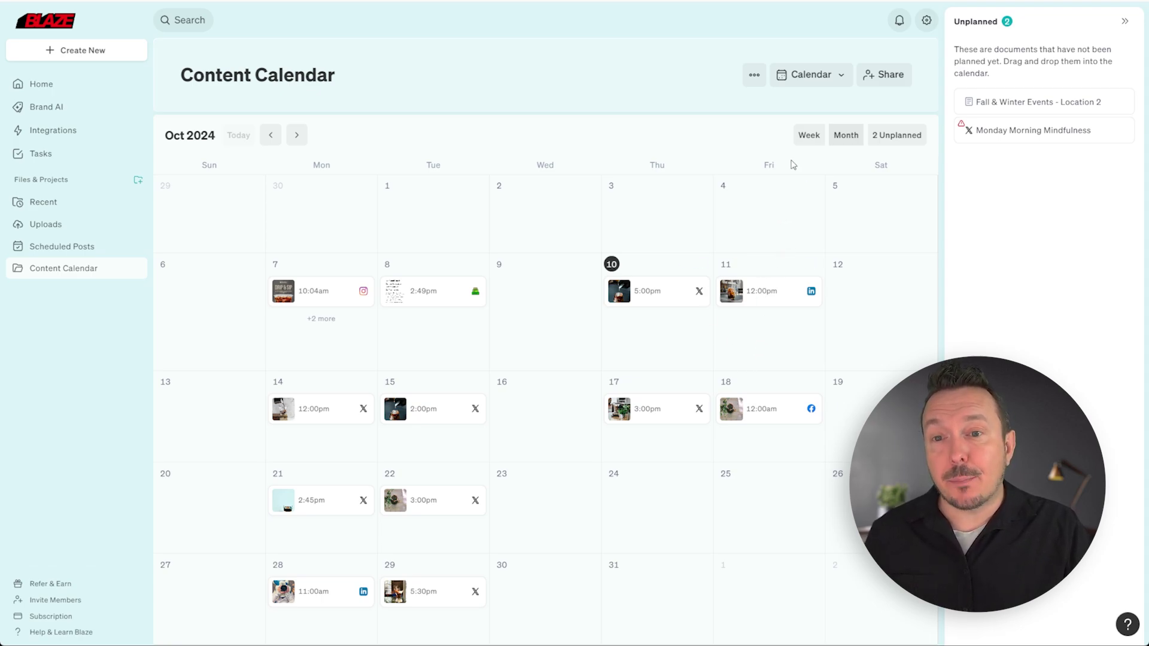
Switch the Content Calendar view to Table, then List, then Grid thumbnails
{"action": "left_click", "coordinate": [816, 87]}
{"action": "left_click", "coordinate": [797, 174]}
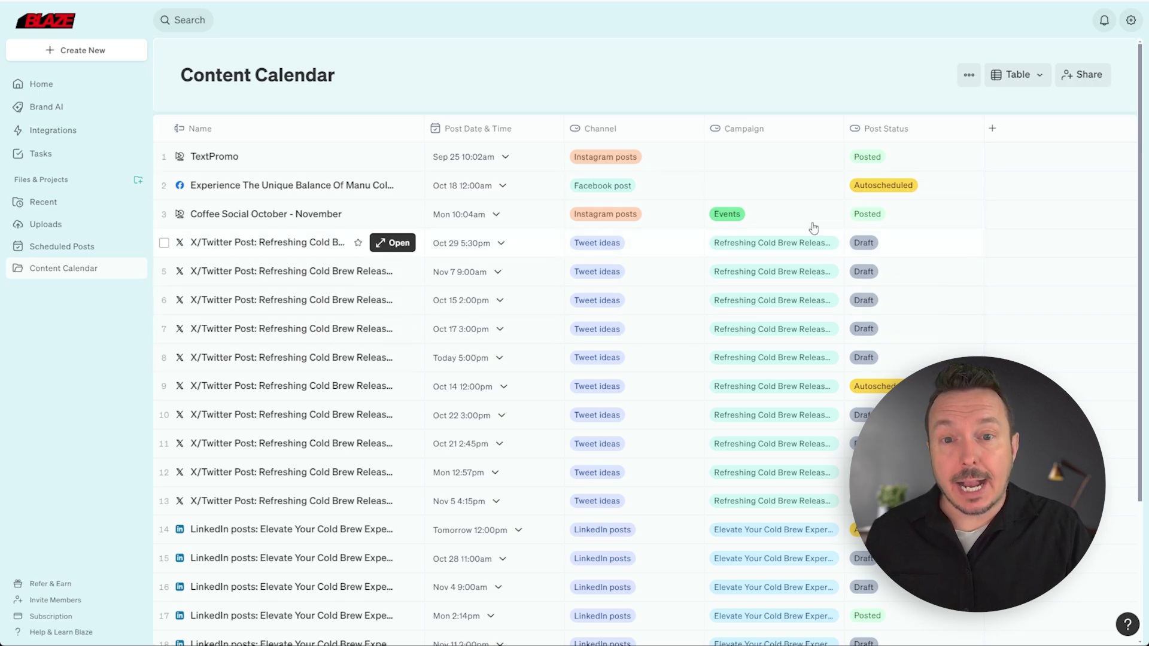
{"action": "left_click", "coordinate": [1024, 79]}
{"action": "left_click", "coordinate": [993, 149]}
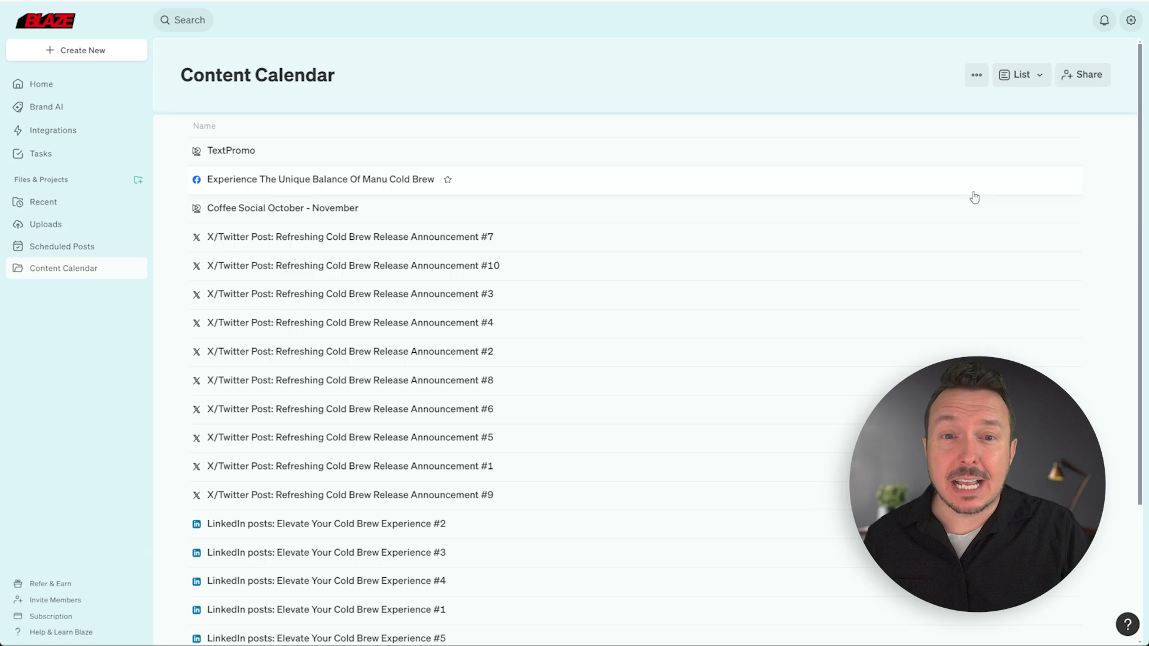
{"action": "left_click", "coordinate": [1030, 83]}
{"action": "left_click", "coordinate": [1000, 106]}
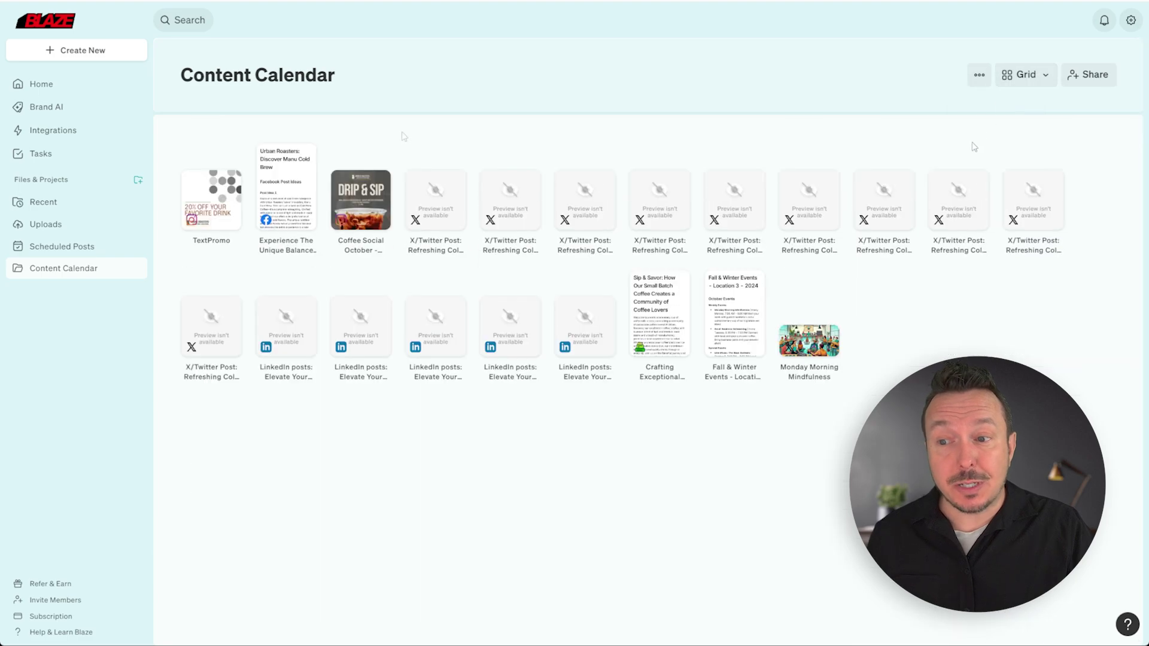